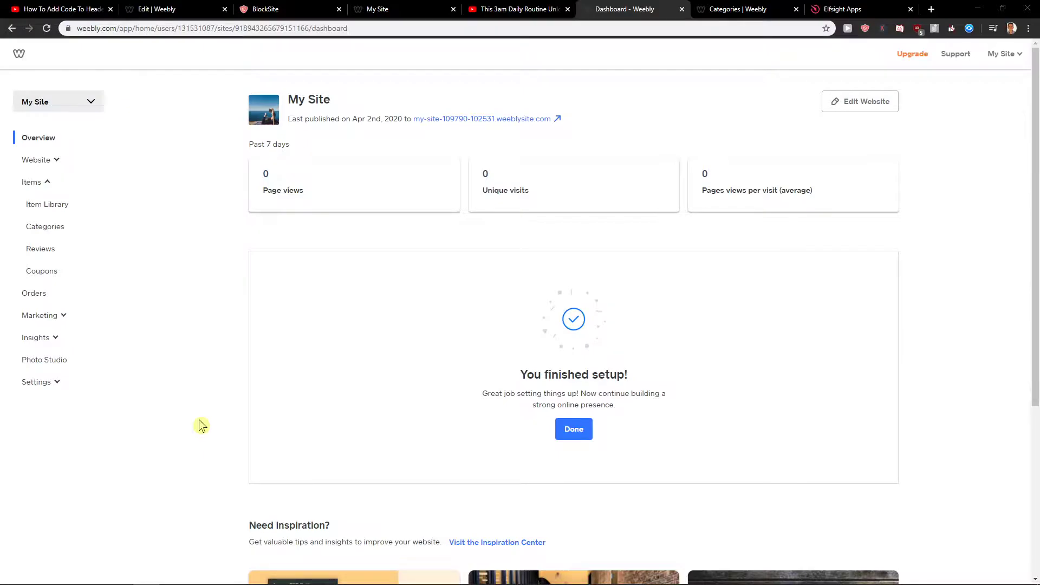
# Open the store's Categories page from the Items menu in the sidebar.
pyautogui.click(47, 182)
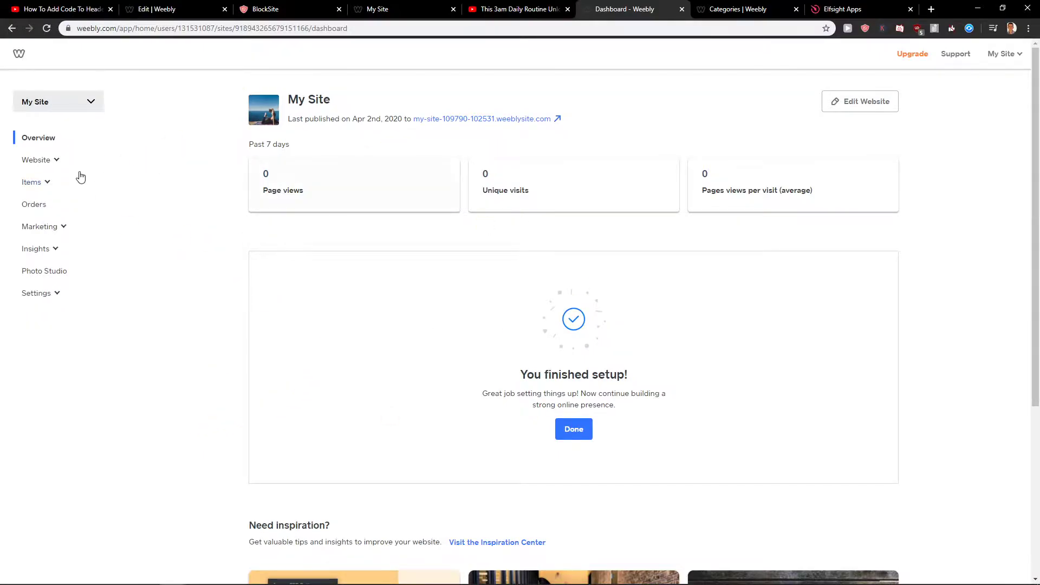
pyautogui.click(46, 184)
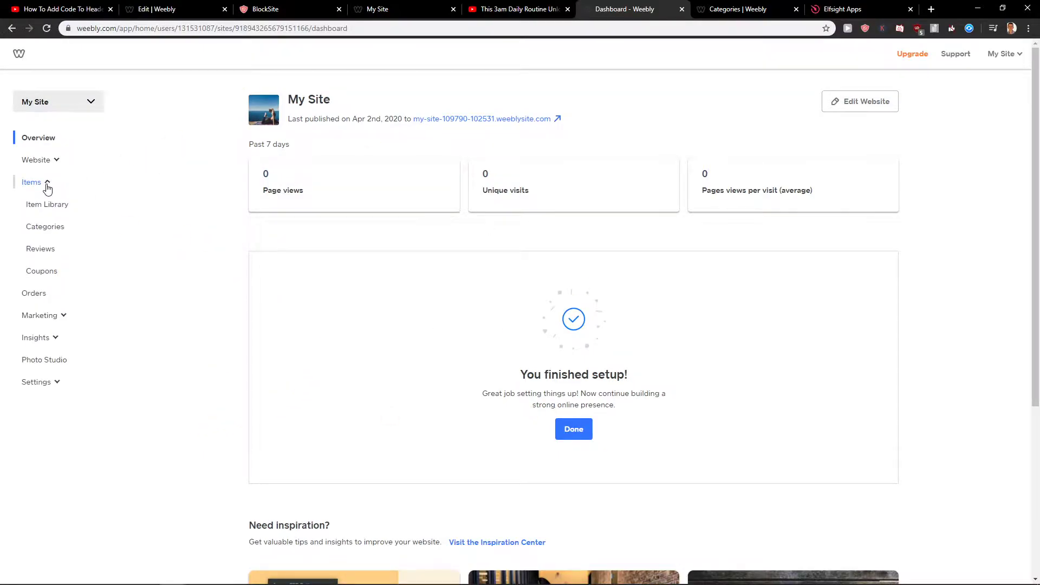
pyautogui.click(39, 233)
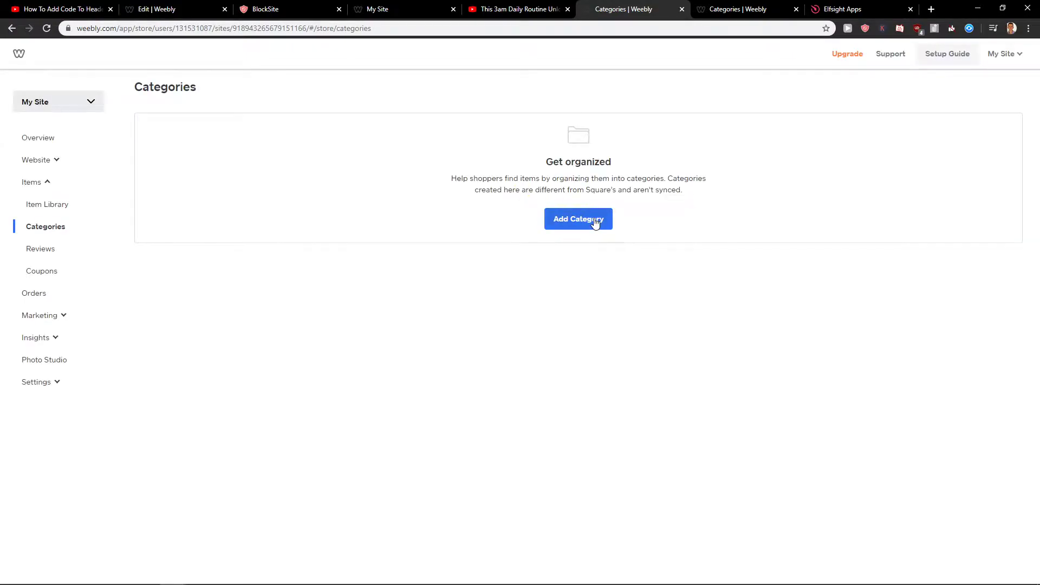
# Add a category titled 'Shoes' and include the Nike Shoes item in it.
pyautogui.click(595, 221)
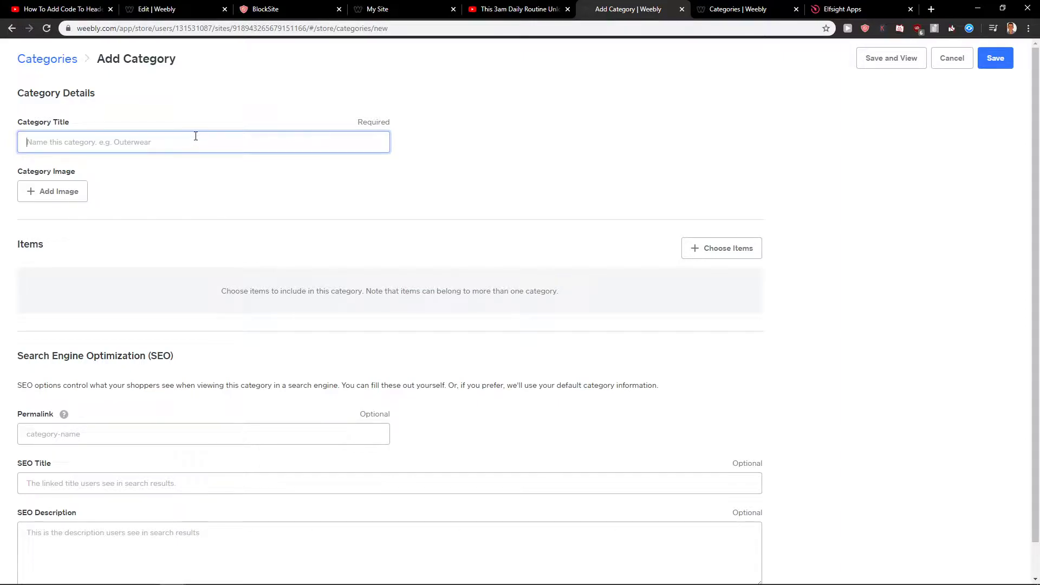
pyautogui.write('Shoes')
pyautogui.click(144, 204)
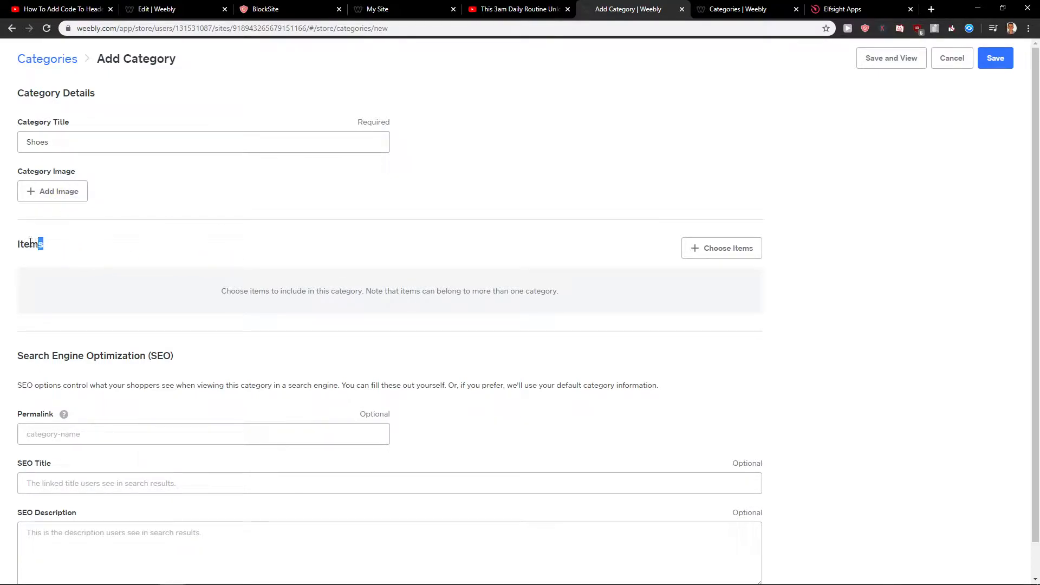
pyautogui.moveTo(45, 244); pyautogui.dragTo(17, 246)
pyautogui.click(713, 249)
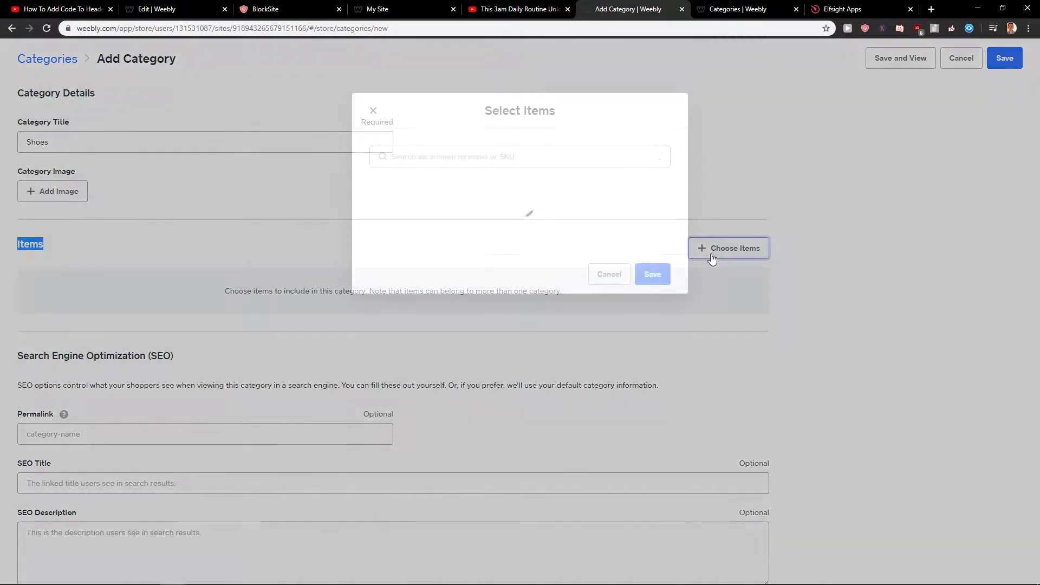
pyautogui.click(382, 198)
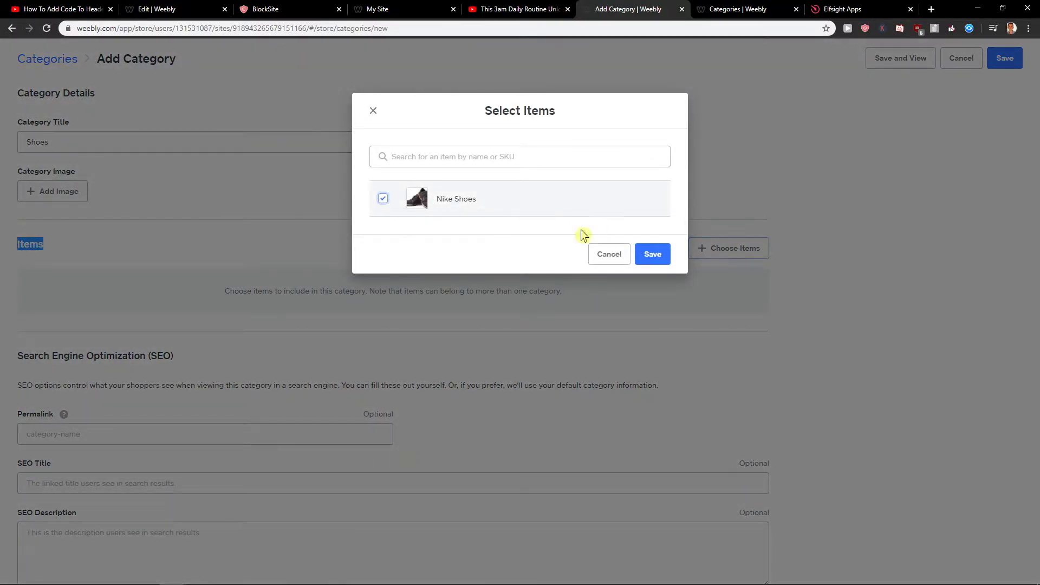
pyautogui.click(652, 255)
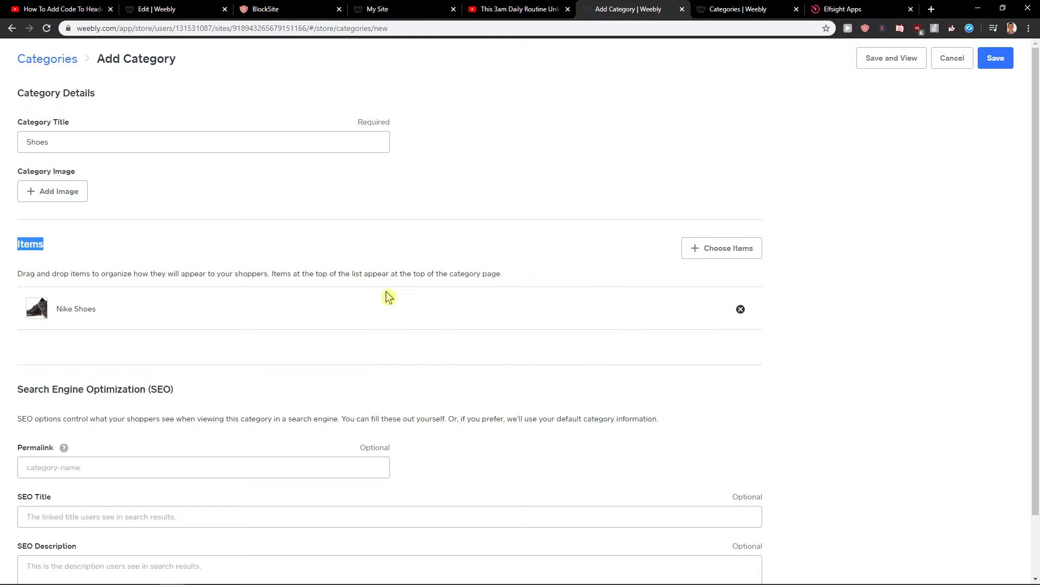
pyautogui.scroll(-1, 262, 350)
pyautogui.moveTo(204, 334); pyautogui.dragTo(14, 341)
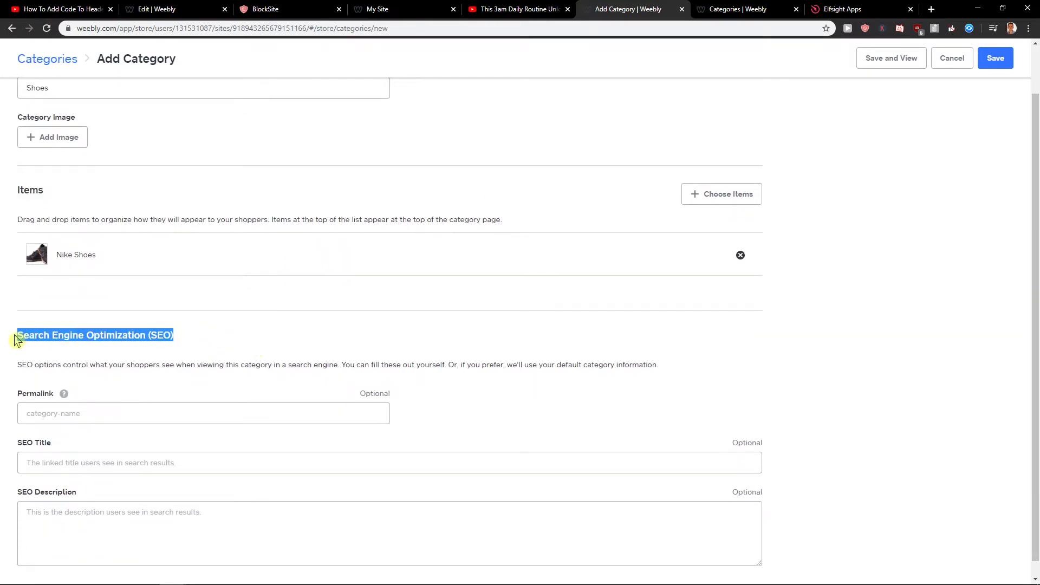
# Enter 'nike-shoes' as the Shoes category's SEO permalink.
pyautogui.click(15, 339)
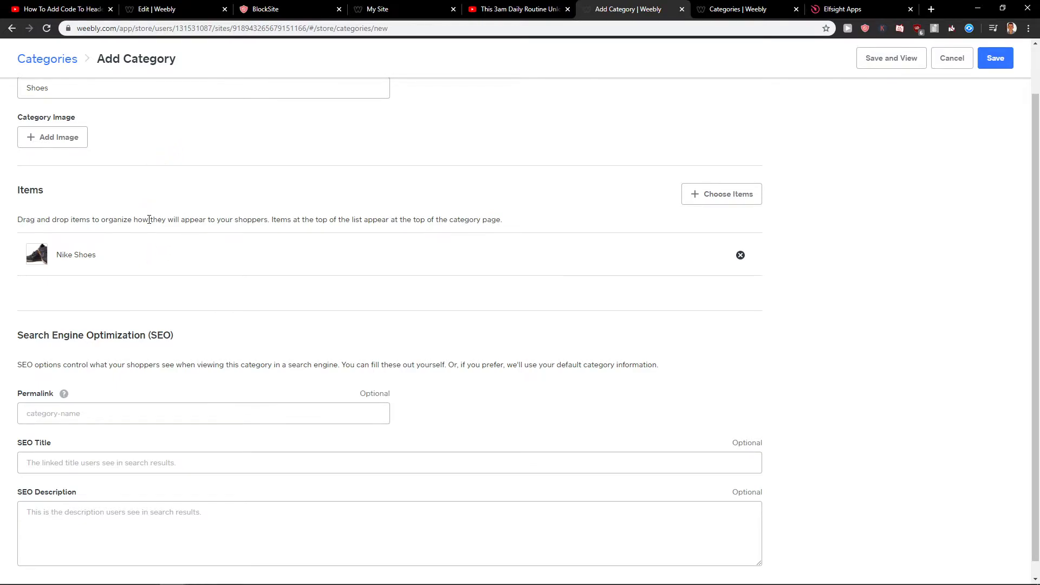
pyautogui.scroll(-1, 200, 367)
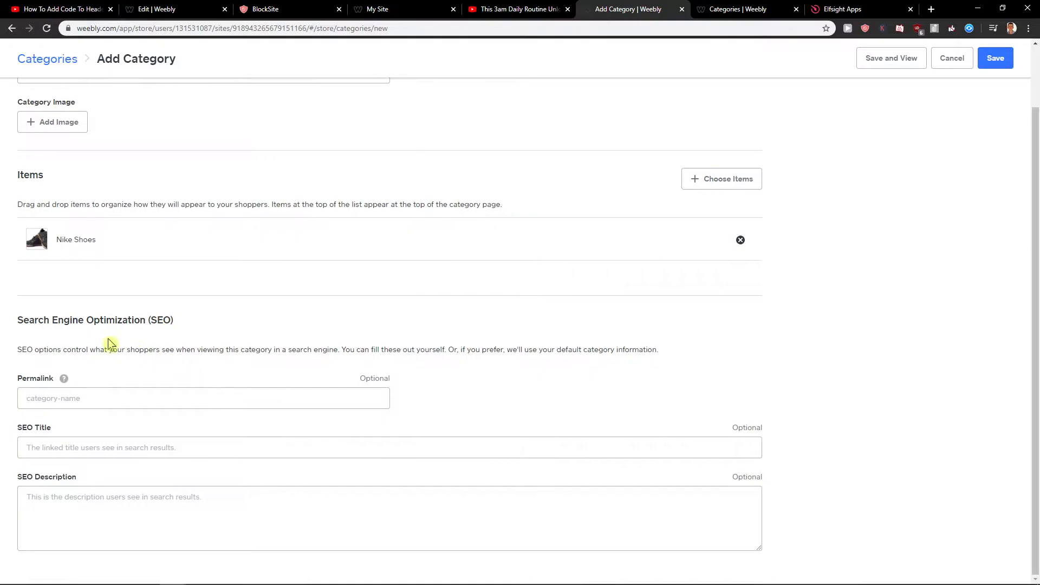
pyautogui.moveTo(18, 321); pyautogui.dragTo(209, 324)
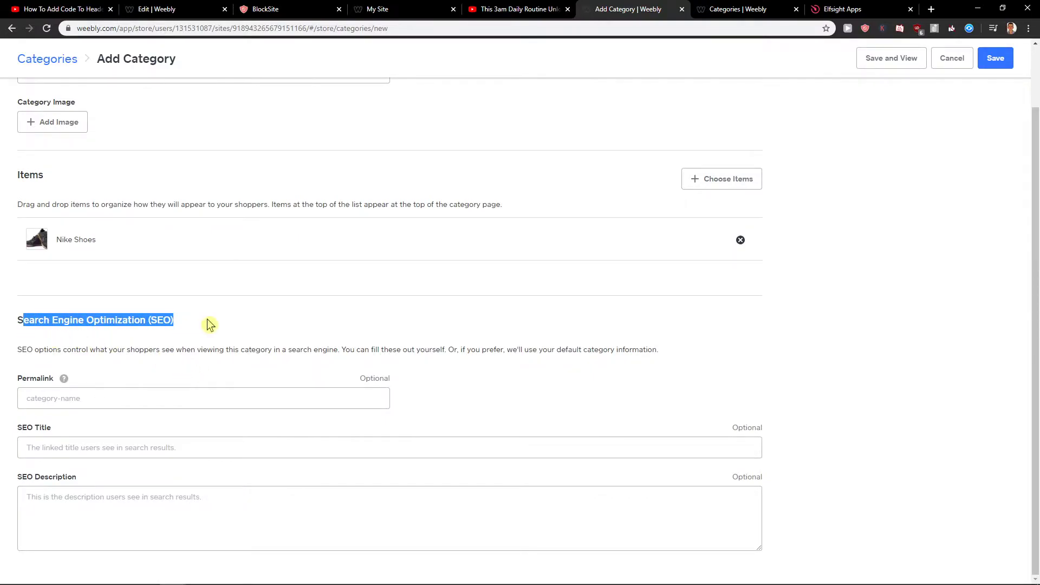
pyautogui.click(138, 398)
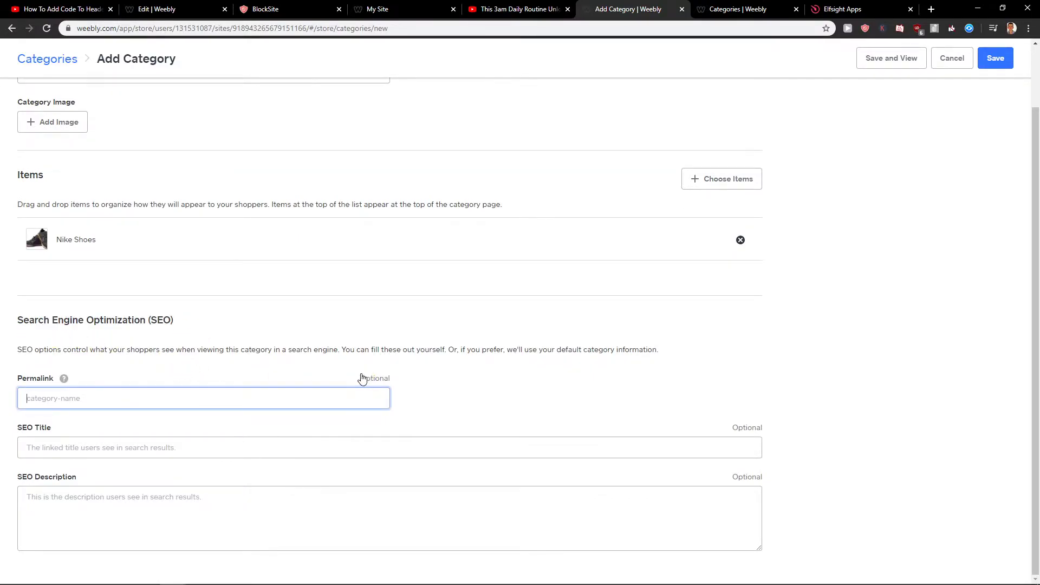
pyautogui.scroll(2, 349, 374)
pyautogui.scroll(-2, 251, 331)
pyautogui.write('nike-')
pyautogui.write('sho')
pyautogui.write('-shoes')
pyautogui.press('Tab')
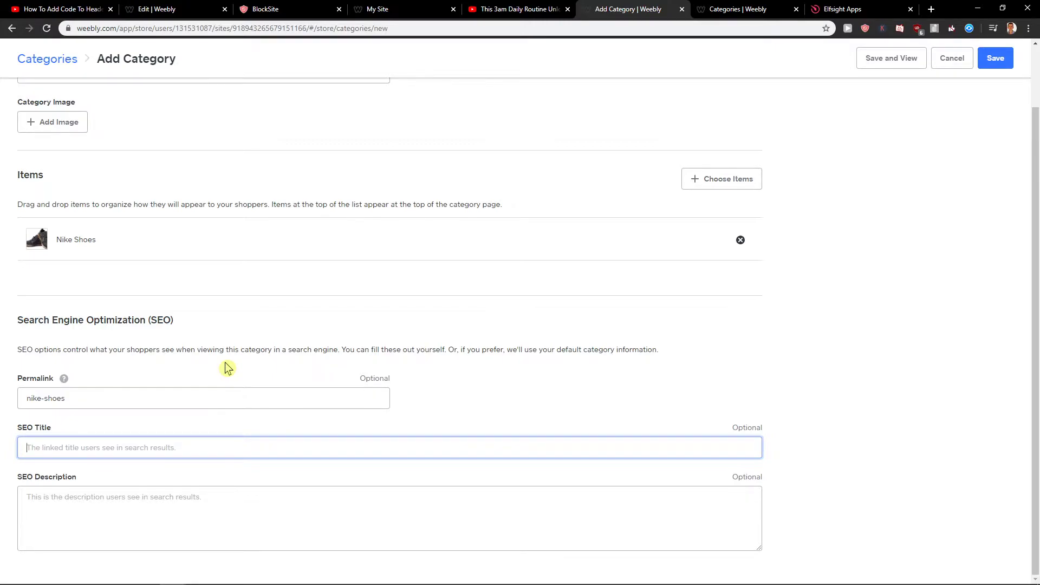
pyautogui.write('b')
# Enter 'Best Shoes On The Market' as the SEO title, correcting typos, and save.
pyautogui.press('BackSpace')
pyautogui.write('Best Shoes')
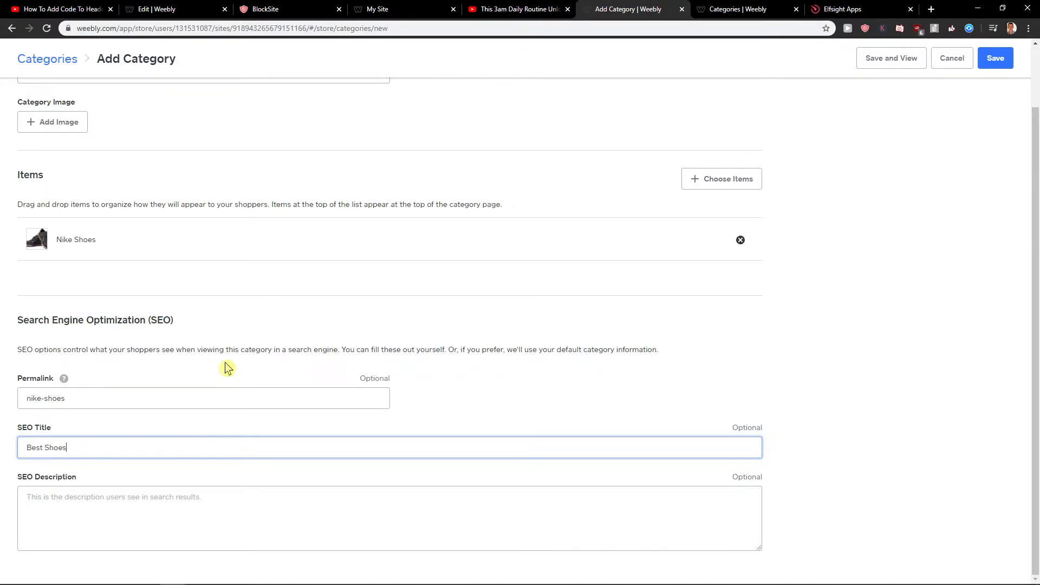
pyautogui.write(' On THee')
pyautogui.press('BackSpace')
pyautogui.press('BackSpace')
pyautogui.press('BackSpace')
pyautogui.write('he Market')
pyautogui.press('Tab')
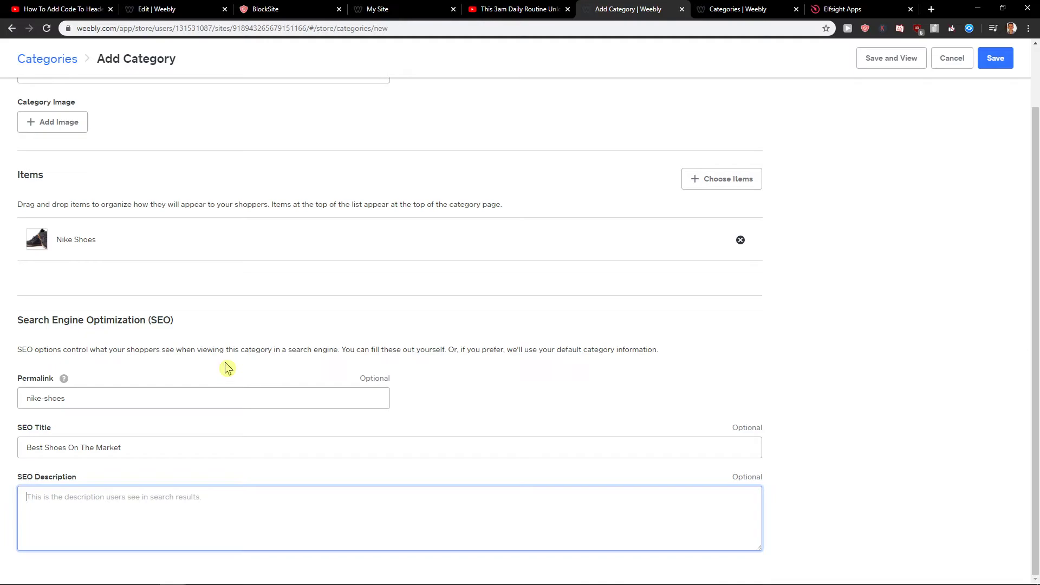
pyautogui.middleClick(862, 472)
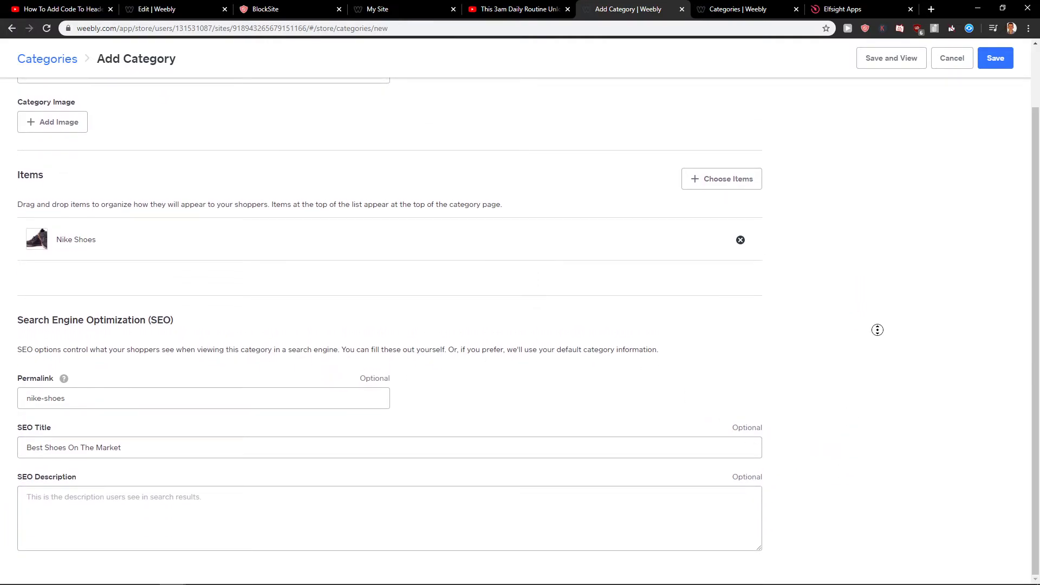
pyautogui.scroll(5, 894, 260)
pyautogui.click(996, 58)
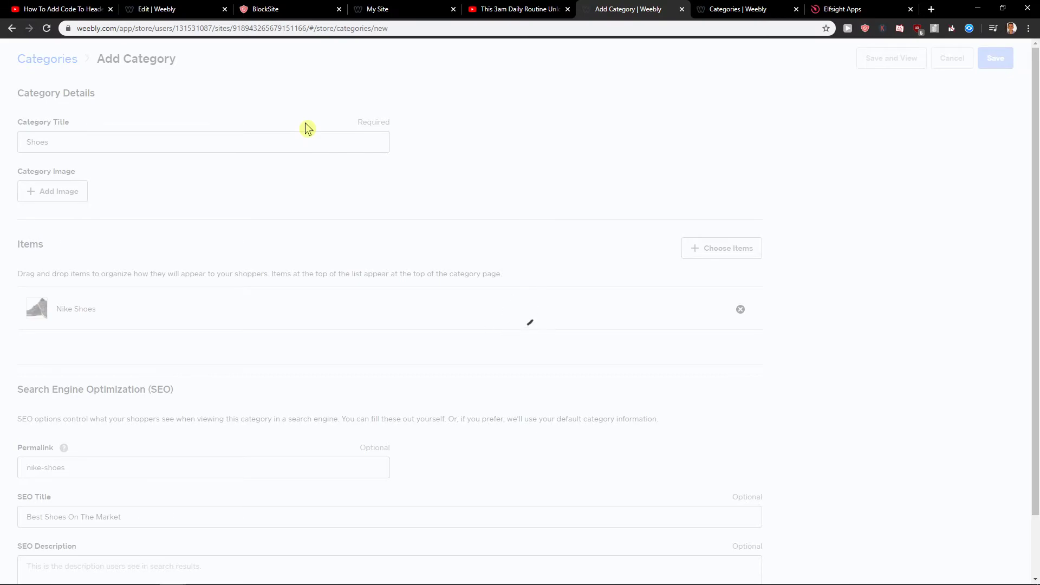
# Switch to the Elfsight Apps tab and browse its application catalogue.
pyautogui.click(845, 9)
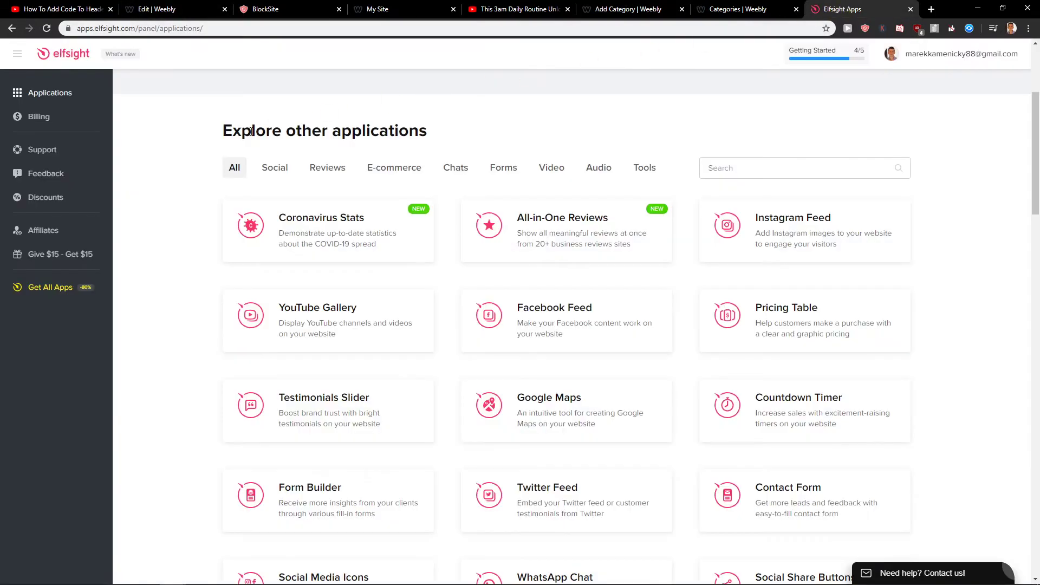
pyautogui.scroll(-5, 153, 322)
pyautogui.scroll(5, 153, 323)
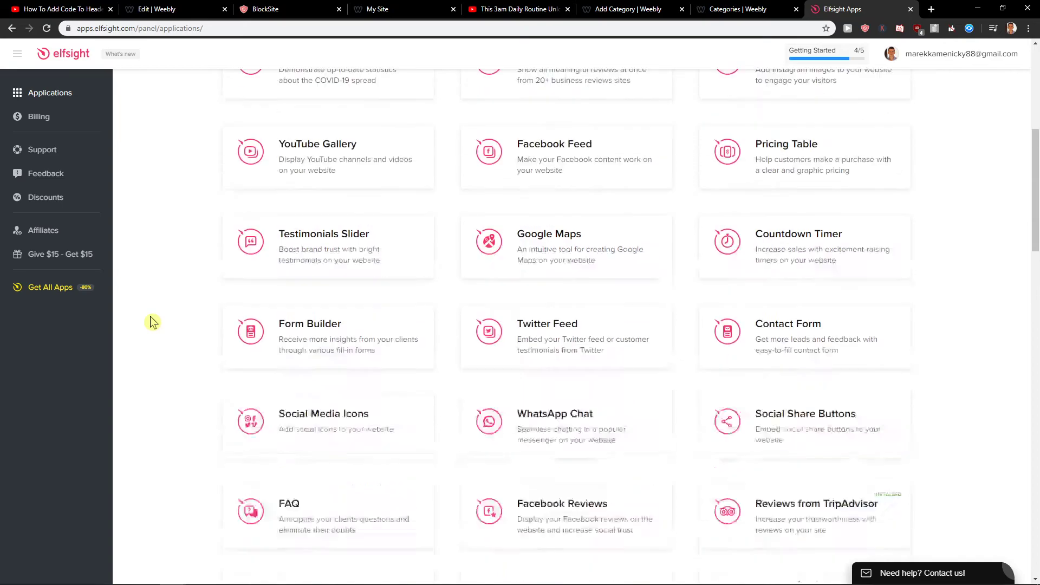
pyautogui.scroll(3, 153, 322)
pyautogui.scroll(-2, 146, 327)
pyautogui.scroll(-6, 147, 326)
pyautogui.scroll(-2, 146, 326)
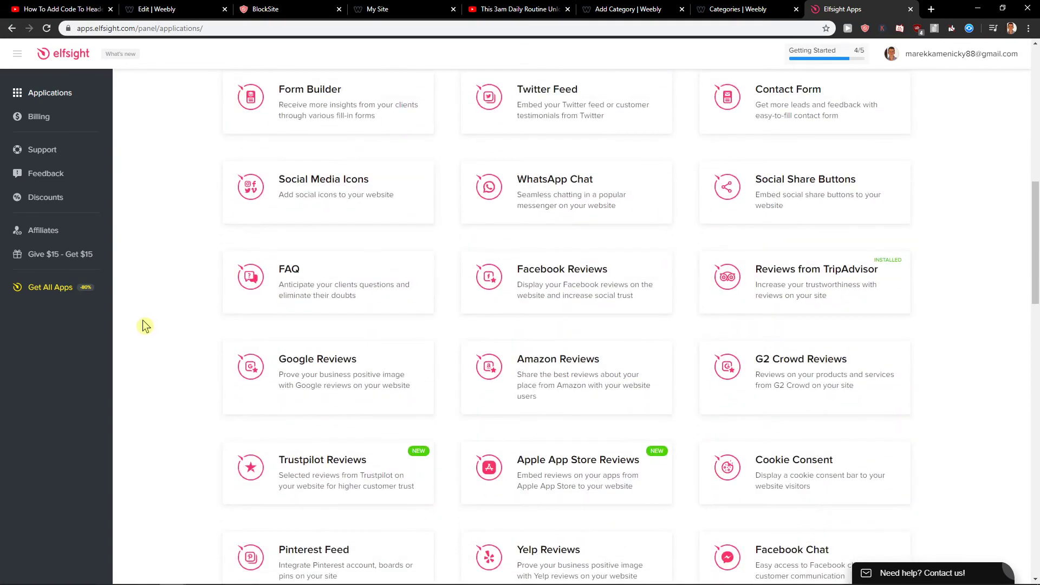
pyautogui.scroll(-3, 146, 327)
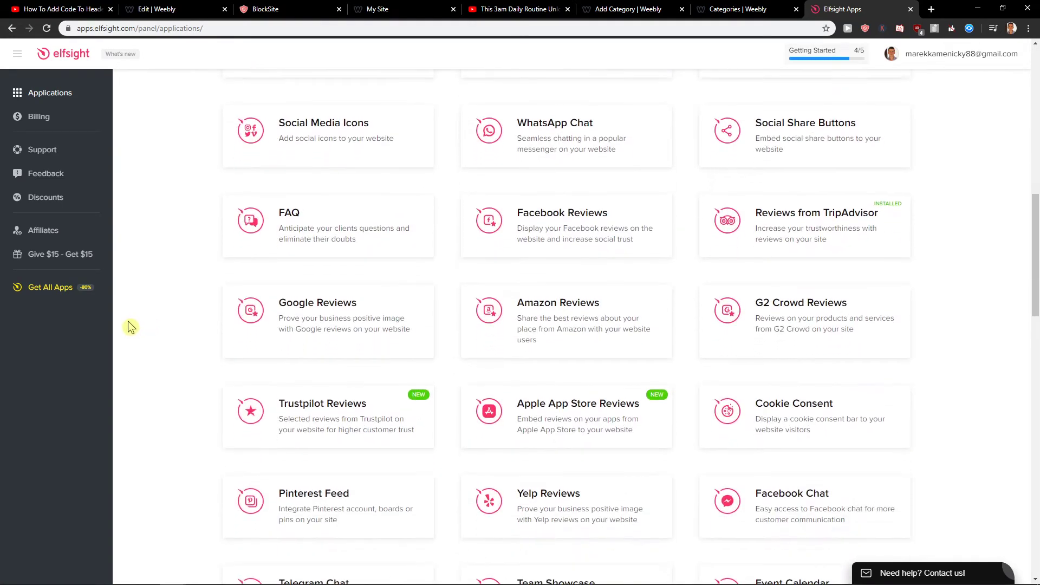
pyautogui.scroll(-3, 163, 313)
pyautogui.scroll(-4, 165, 310)
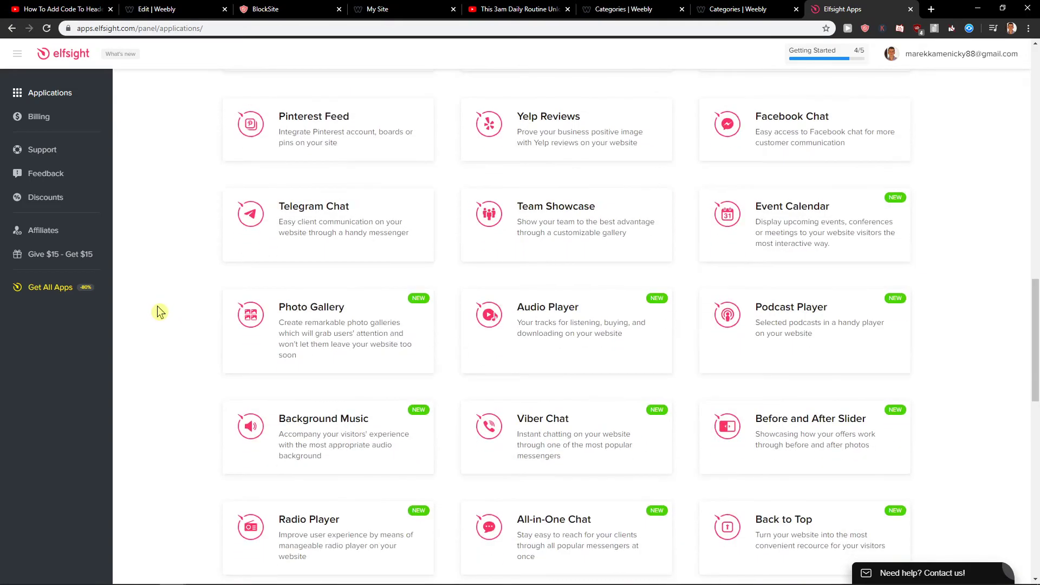
pyautogui.scroll(-3, 155, 313)
pyautogui.scroll(-4, 156, 314)
pyautogui.scroll(-3, 157, 313)
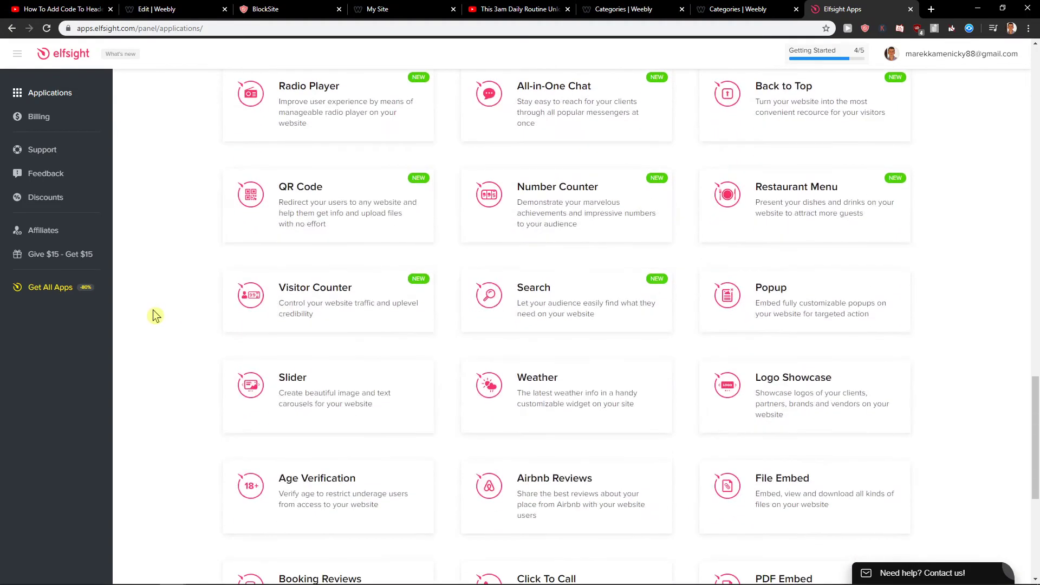
pyautogui.scroll(-3, 157, 313)
pyautogui.scroll(-2, 156, 320)
pyautogui.scroll(-2, 155, 319)
pyautogui.scroll(10, 162, 358)
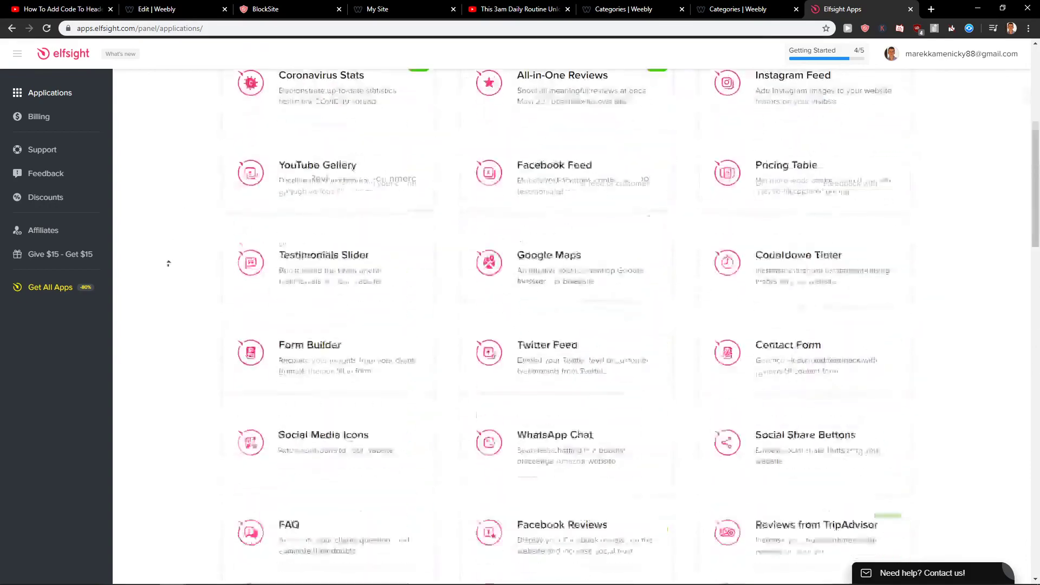
pyautogui.scroll(10, 147, 357)
pyautogui.scroll(-3, 148, 358)
pyautogui.scroll(-1, 148, 358)
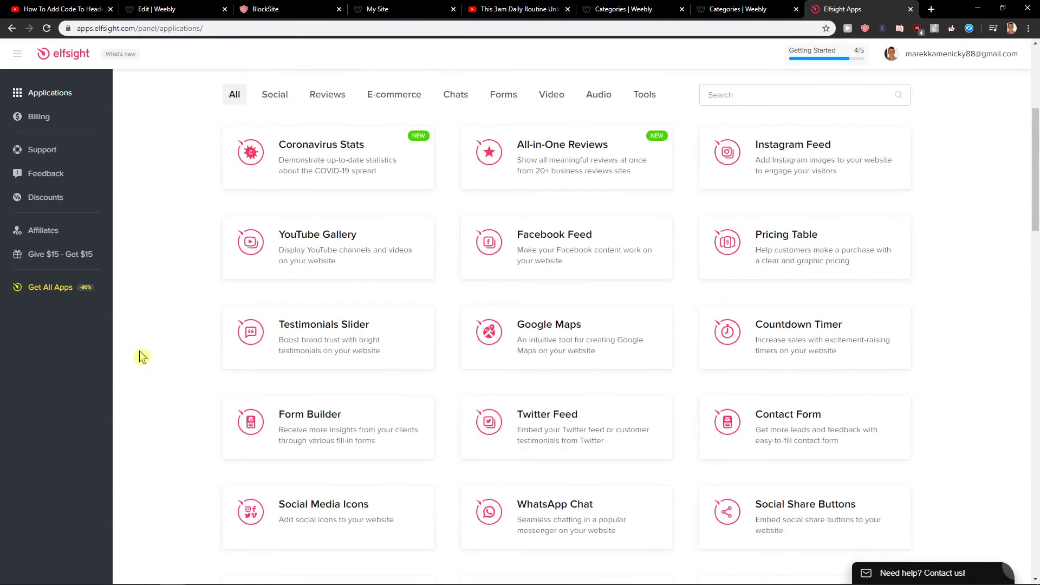
pyautogui.scroll(-3, 139, 356)
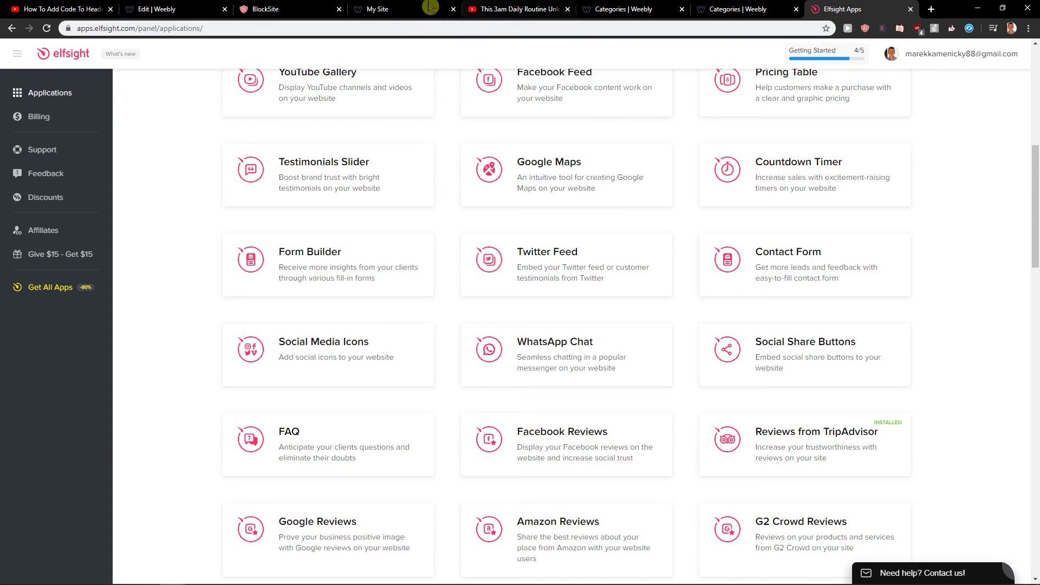
# Reopen and re-save the Shoes category, confirming the list shows it with one item.
pyautogui.click(626, 8)
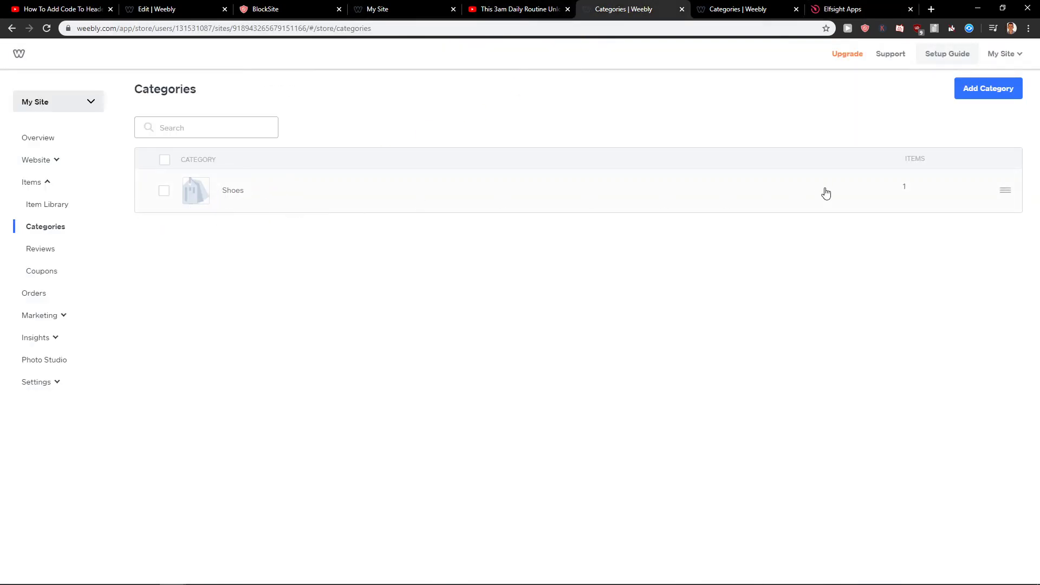
pyautogui.click(1007, 195)
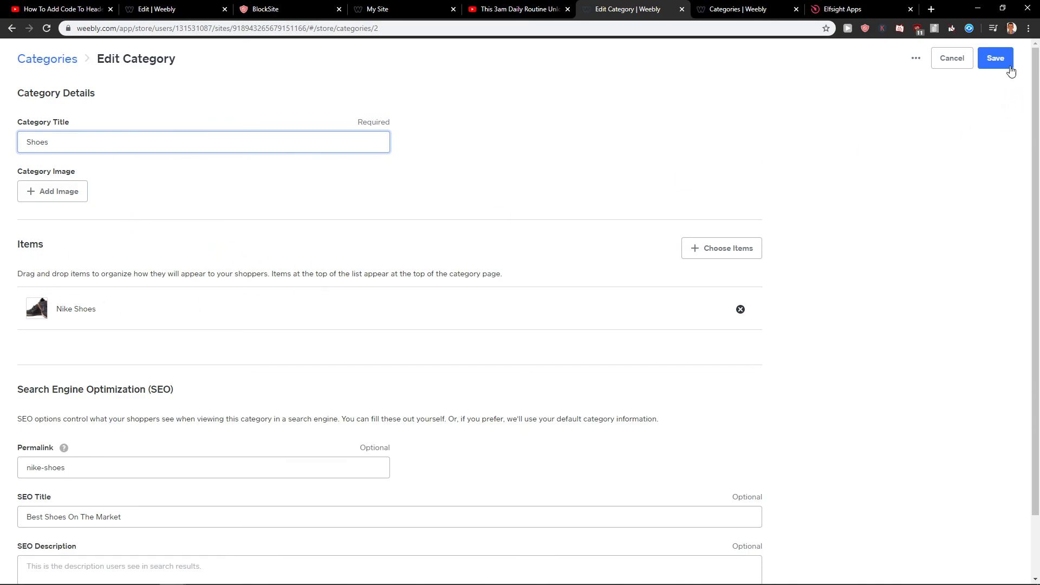
pyautogui.click(996, 58)
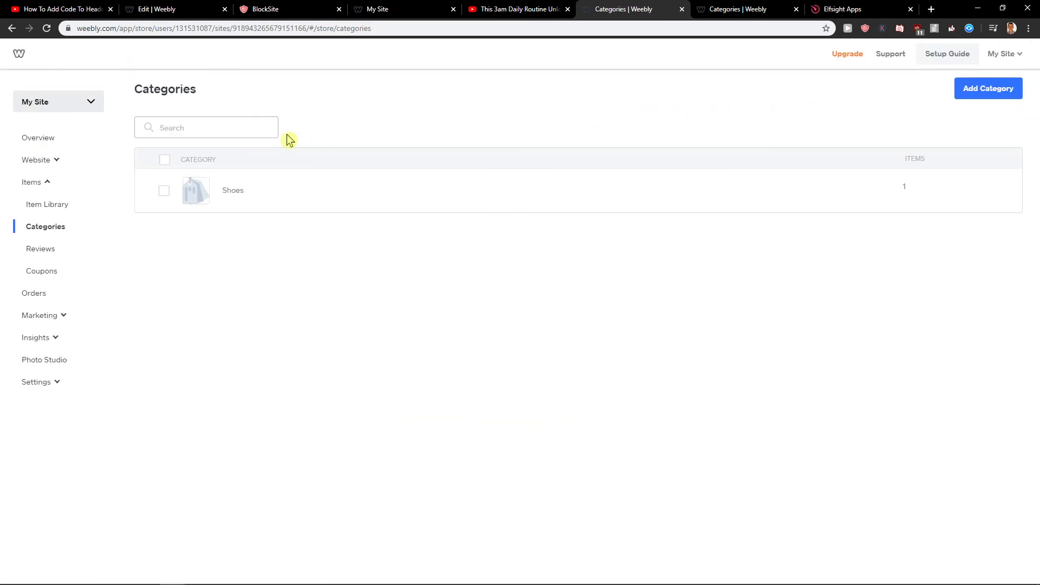